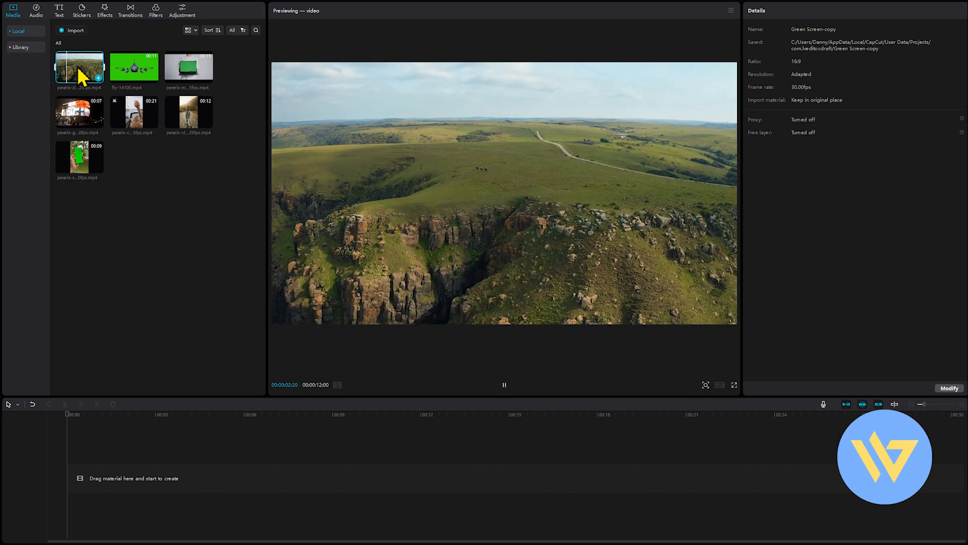
Place the aerial landscape video on the timeline with the fly-14100.mp4 jet clip above it, and trim the landscape to the jet clip's length.
left_click_drag(79, 76, 77, 482)
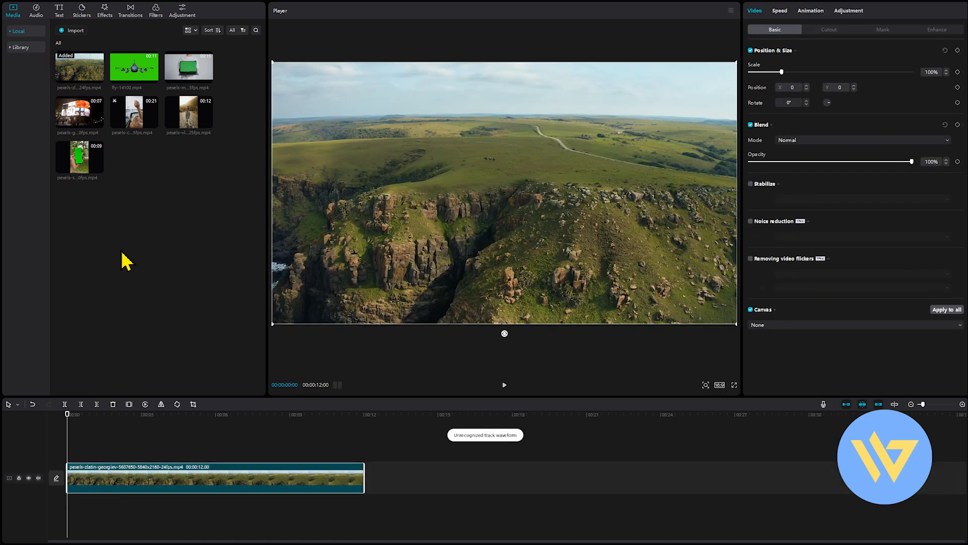
left_click_drag(132, 86, 73, 463)
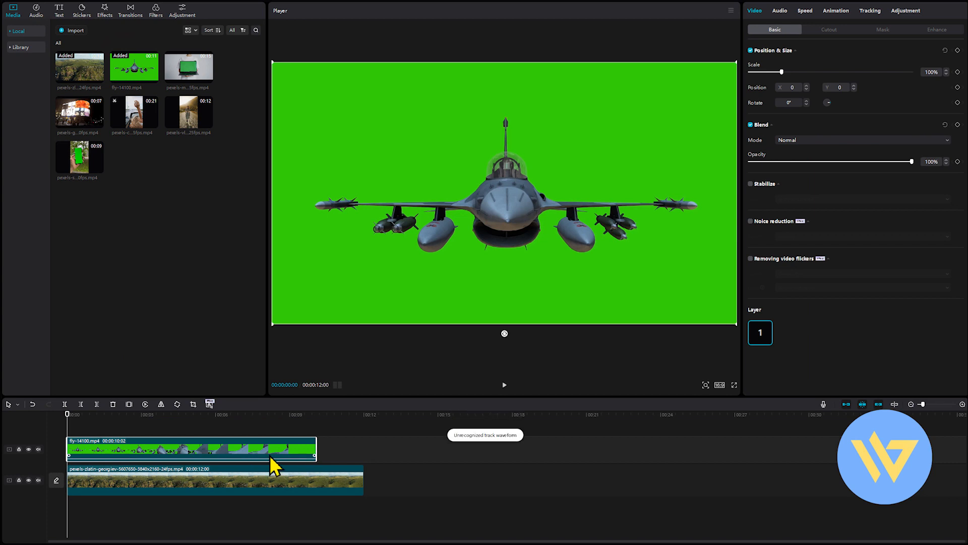
left_click_drag(364, 479, 317, 472)
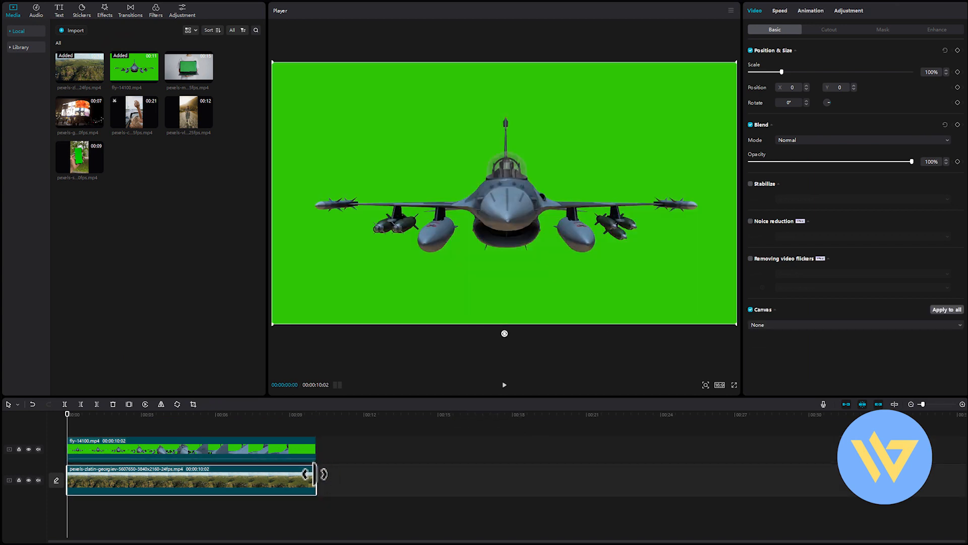
Key out the jet clip's green background with Chroma key, sampling the green and setting strength to 60 and shadow to 19.
left_click(208, 456)
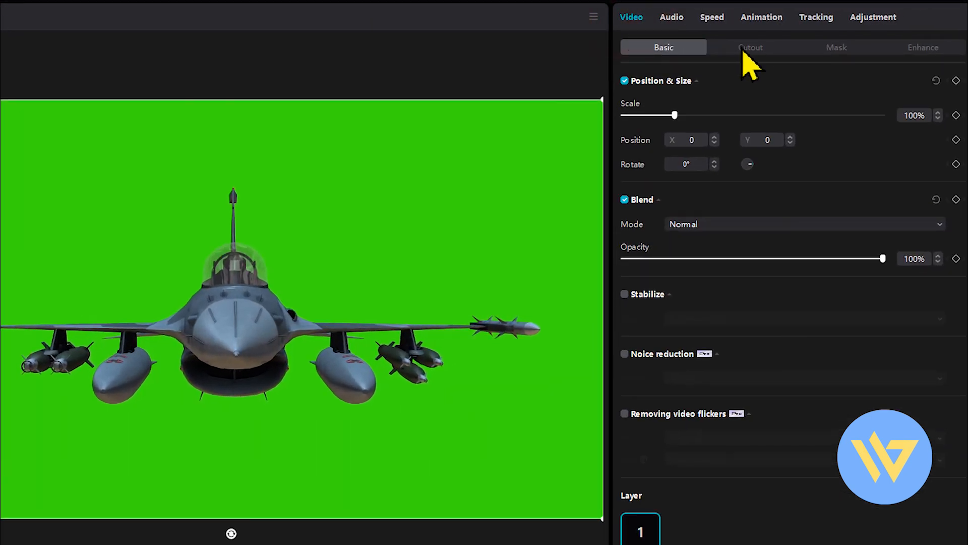
left_click(825, 32)
left_click(624, 81)
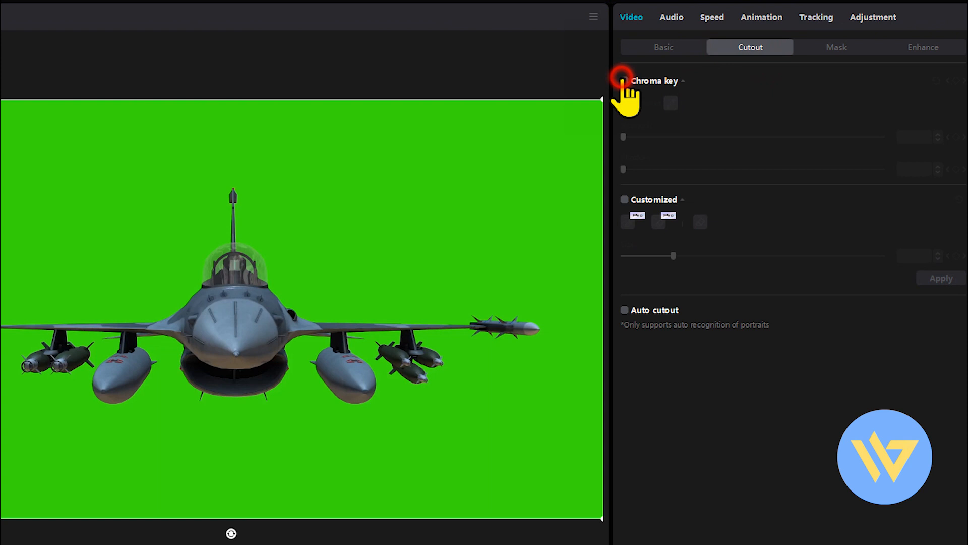
left_click(670, 102)
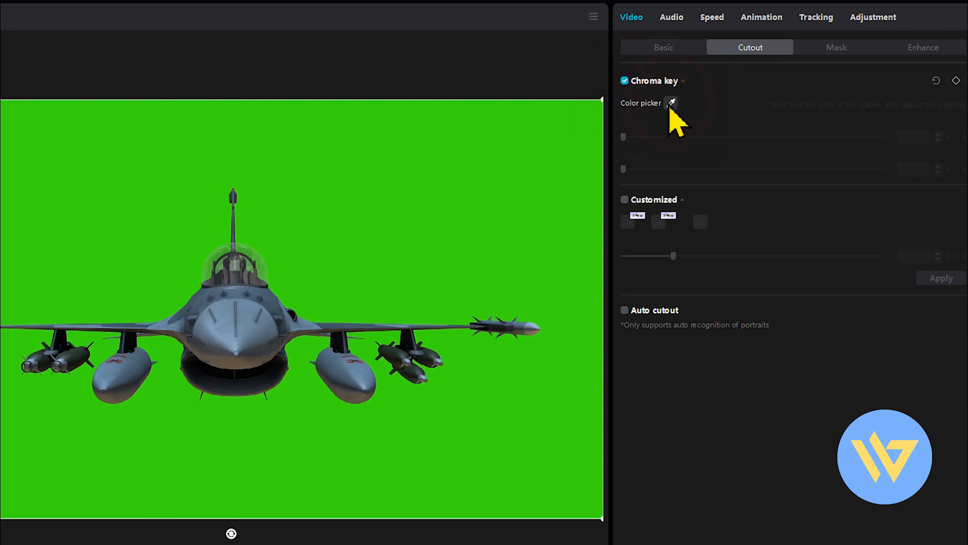
left_click(343, 253)
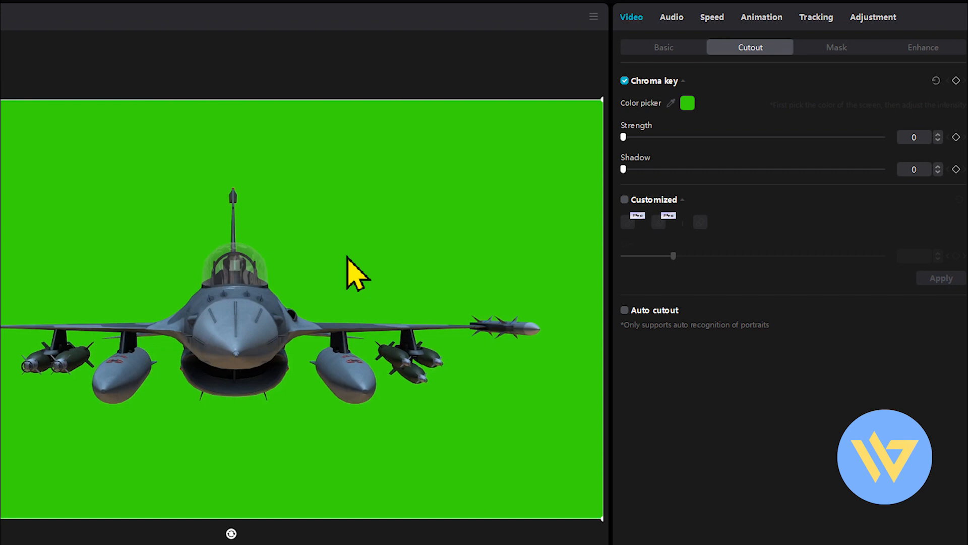
left_click_drag(625, 140, 781, 147)
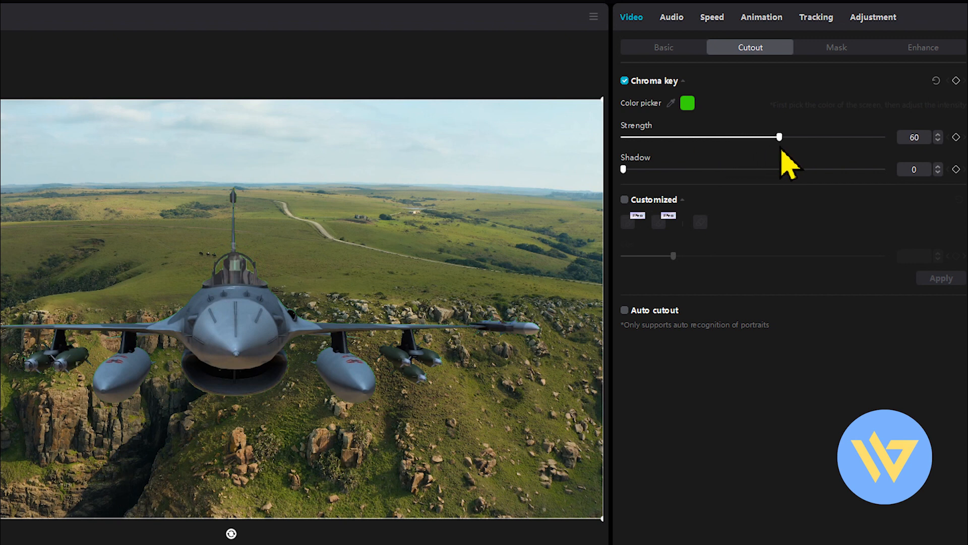
left_click_drag(625, 170, 676, 177)
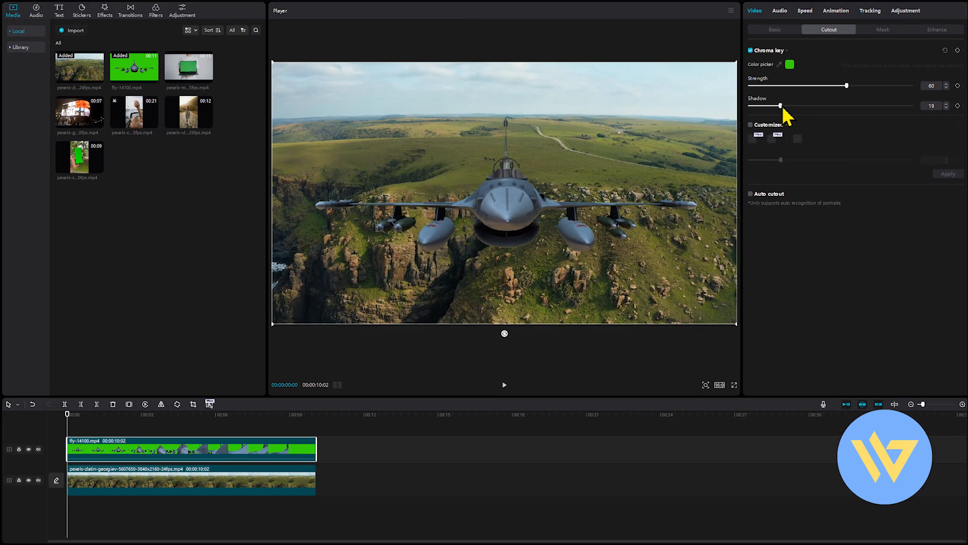
Play back the jet composited over the landscape from near the start of the timeline.
left_click(79, 423)
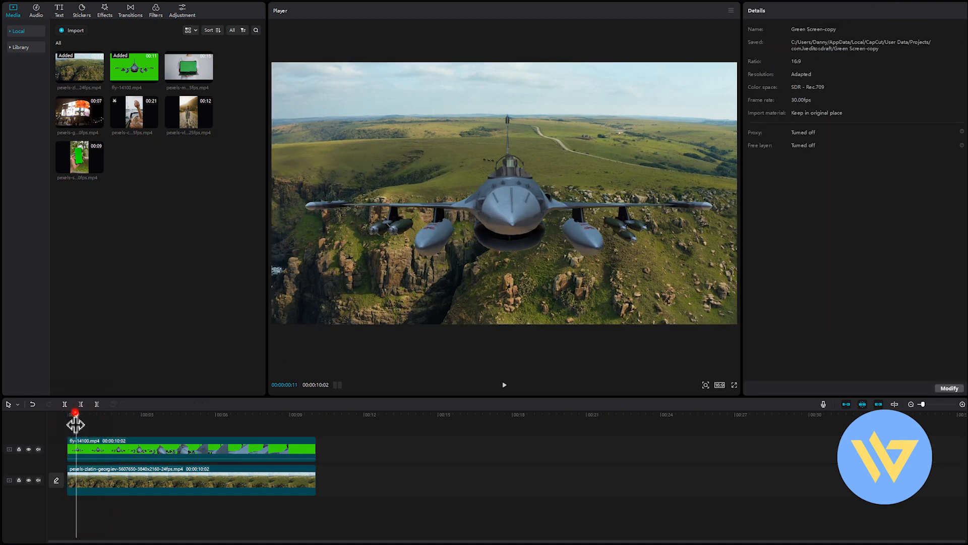
key("space")
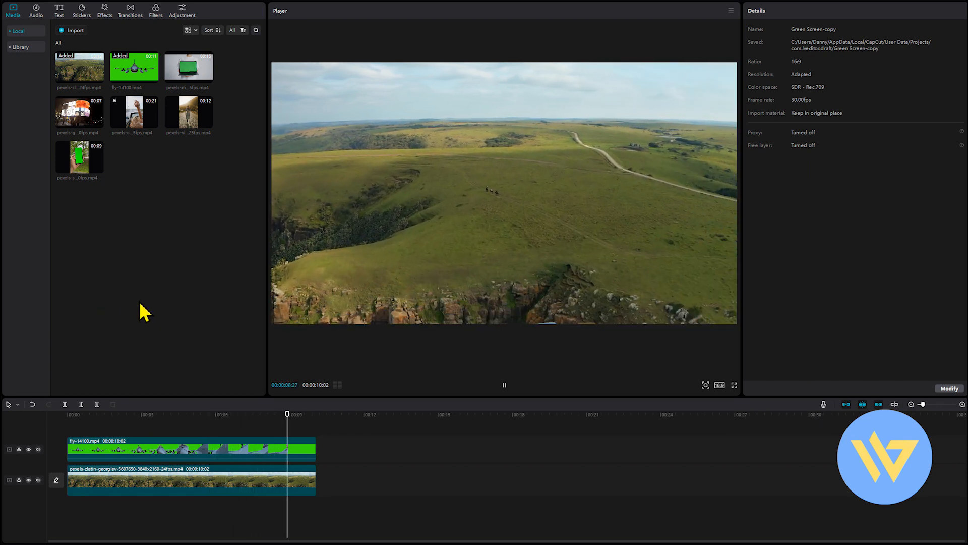
key("space")
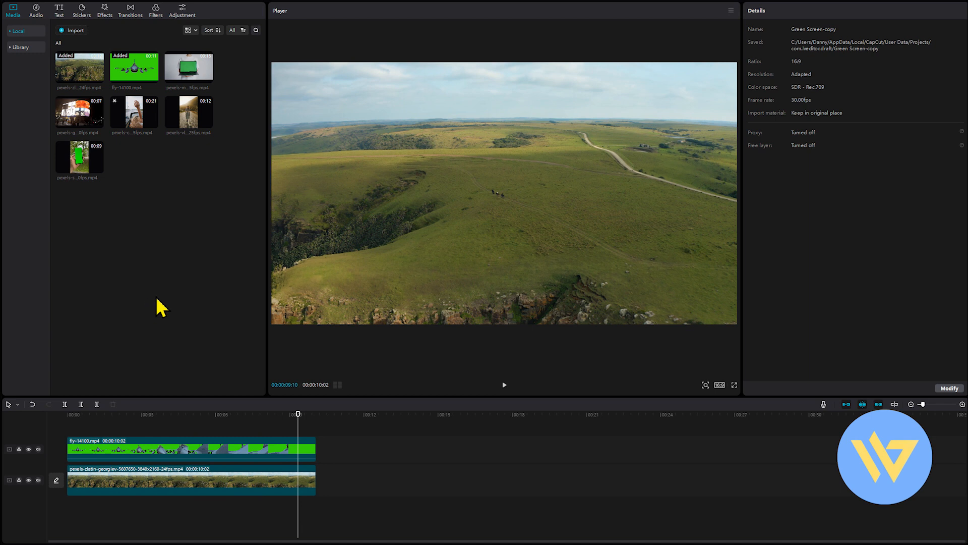
Add the laptop green-screen clip to the upper track directly after the jet clip.
left_click(191, 71)
left_click_drag(191, 71, 319, 450)
left_click(367, 423)
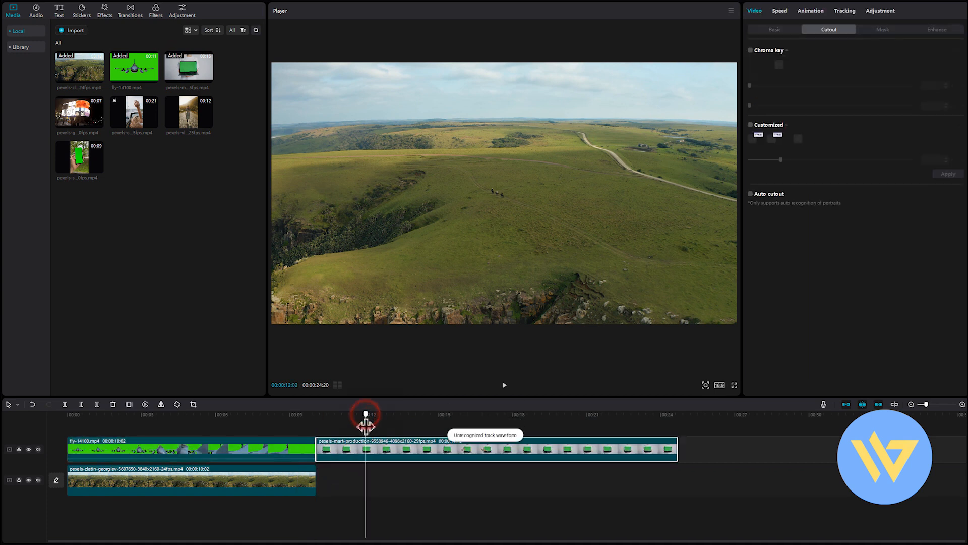
Create a freeze frame of the laptop clip at 00:00:13:25 and delete the footage before and after it.
key("space")
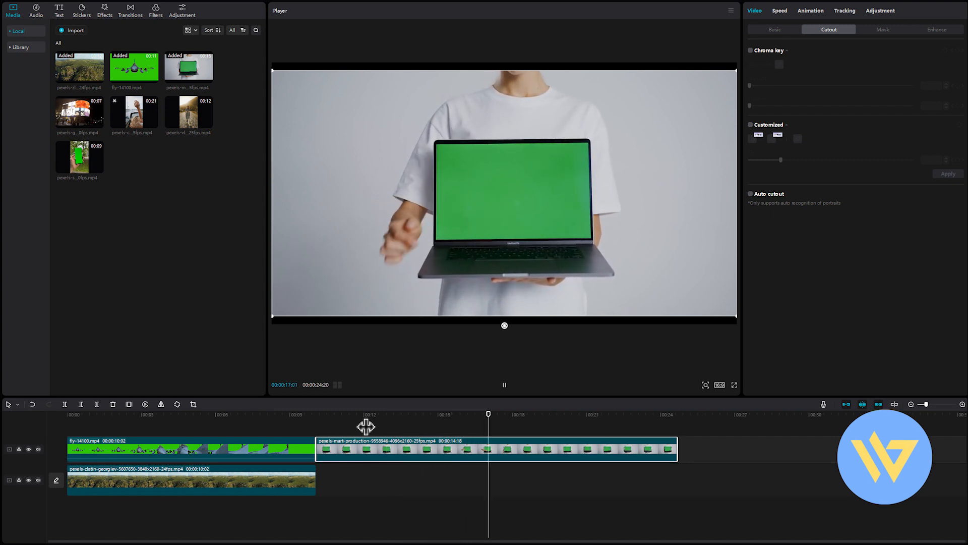
key("space")
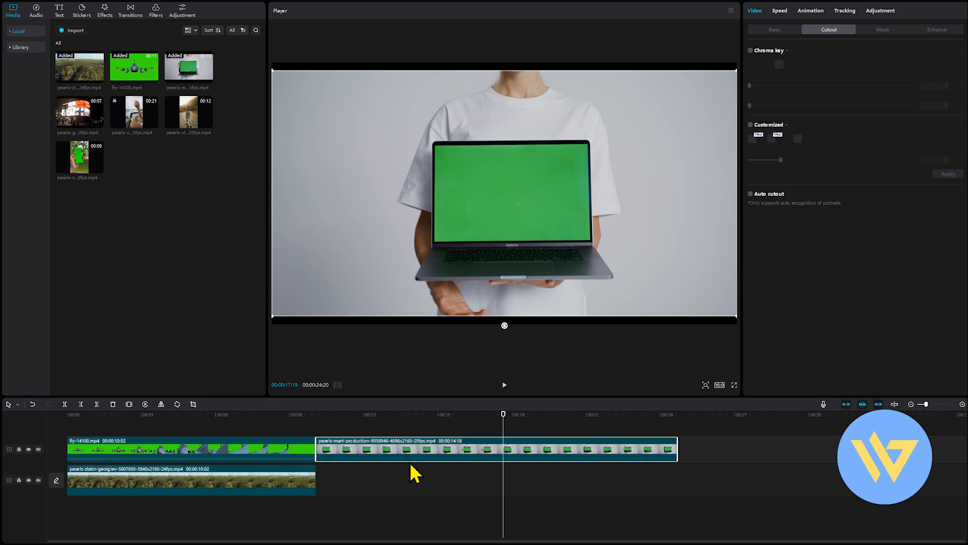
left_click(410, 426)
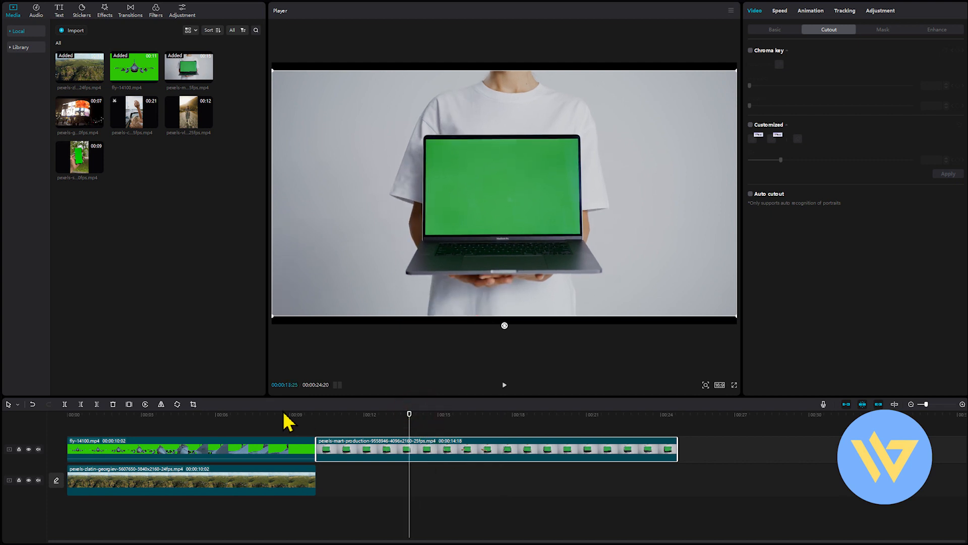
left_click(129, 404)
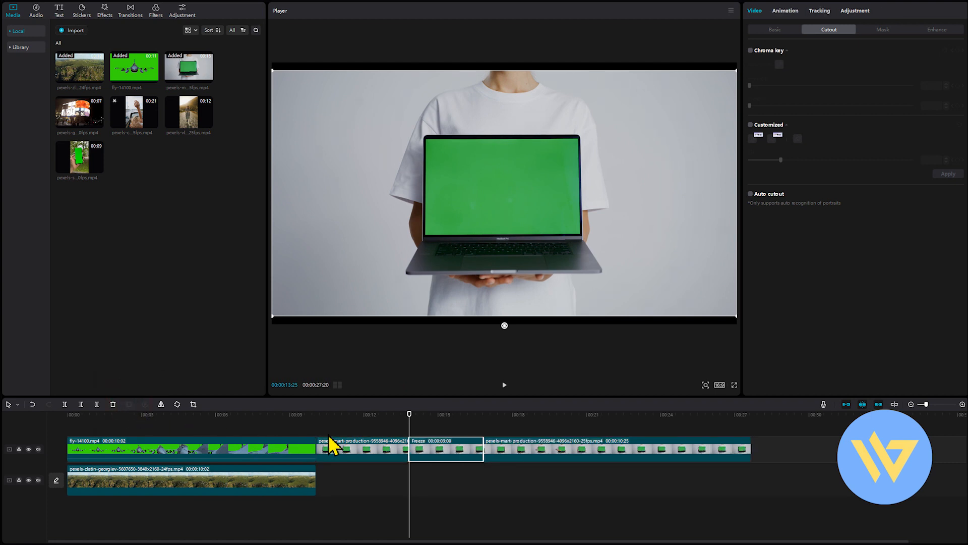
left_click(389, 460)
key("Delete")
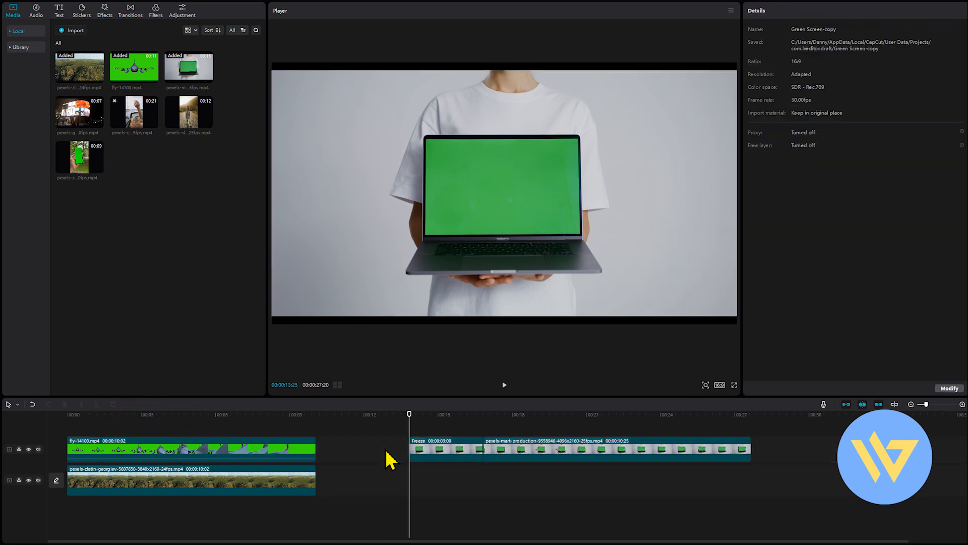
left_click(549, 453)
key("Delete")
Stretch the laptop freeze frame from the jet clip's end to 7 seconds, matching the city billboard video placed beneath it.
left_click_drag(418, 443, 322, 445)
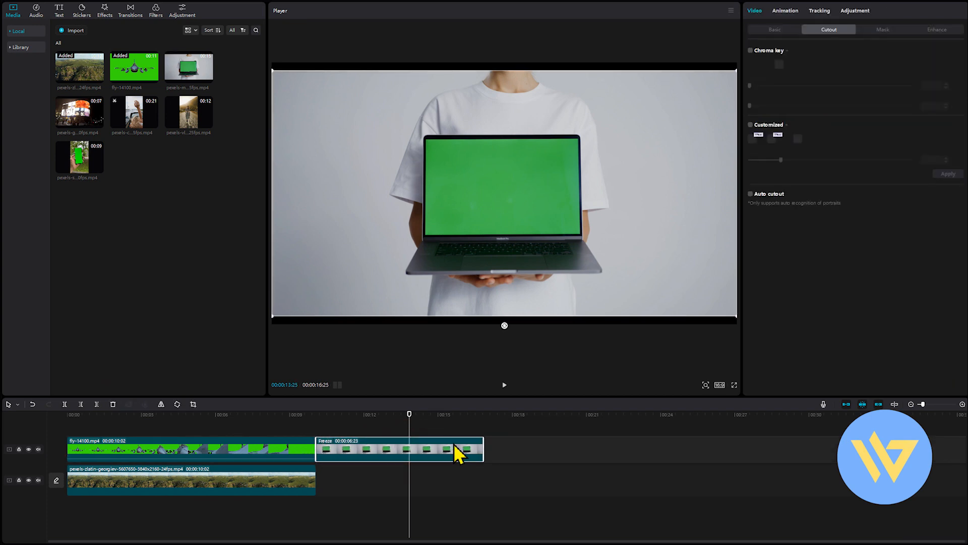
left_click_drag(482, 442, 565, 442)
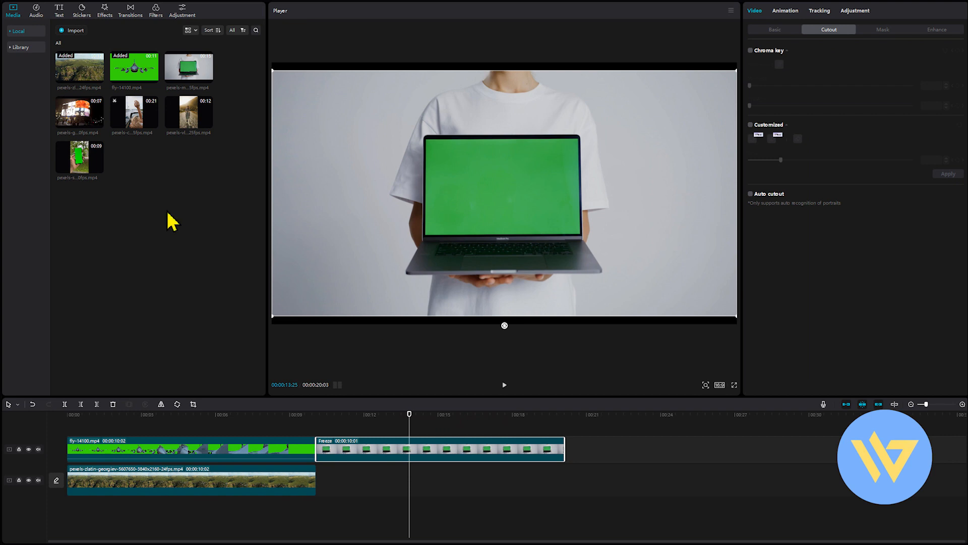
left_click(76, 112)
left_click_drag(75, 112, 331, 485)
left_click(443, 472)
left_click_drag(562, 445, 489, 446)
Key out the green laptop screen in the freeze frame with Chroma key, using strength 10 and shadow 27.
left_click_drag(409, 414, 357, 416)
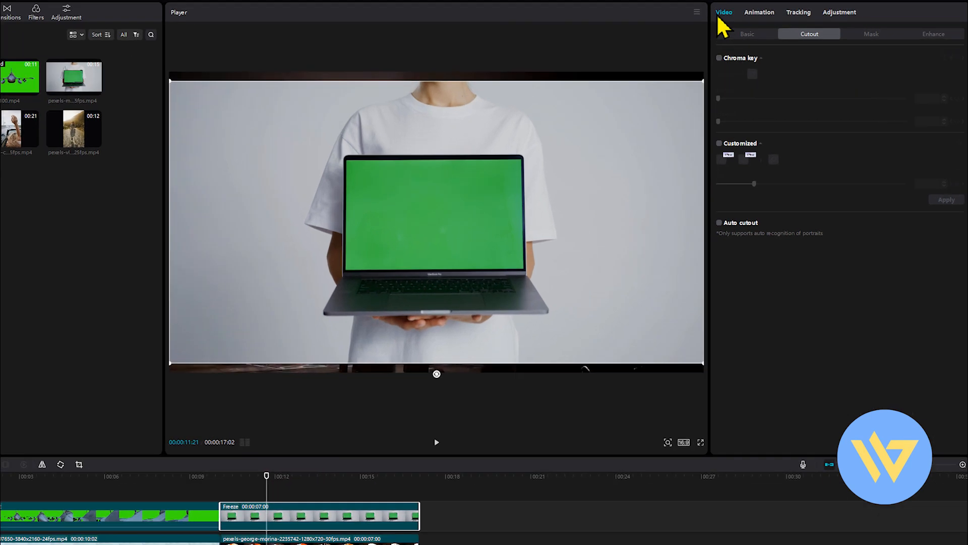
left_click(752, 12)
left_click(824, 28)
left_click(624, 81)
left_click(671, 104)
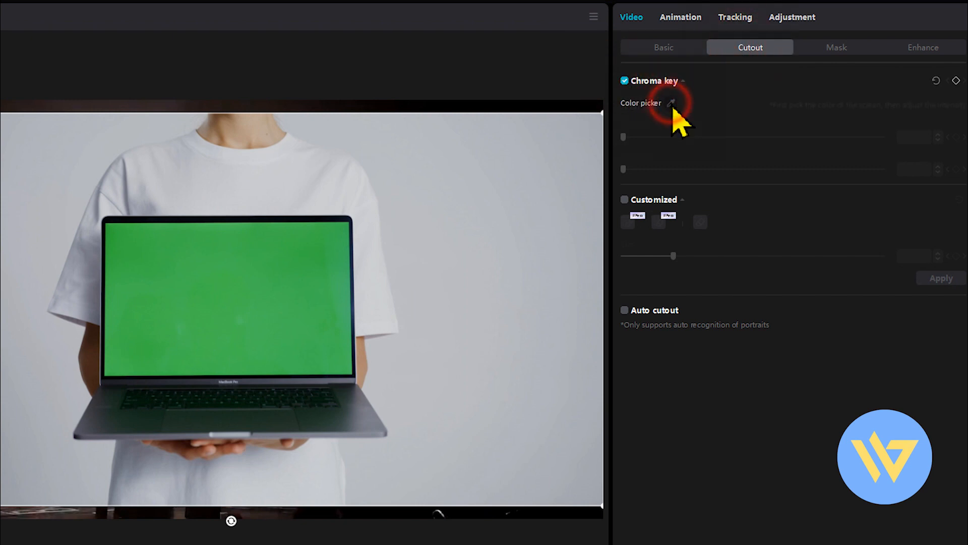
left_click(203, 326)
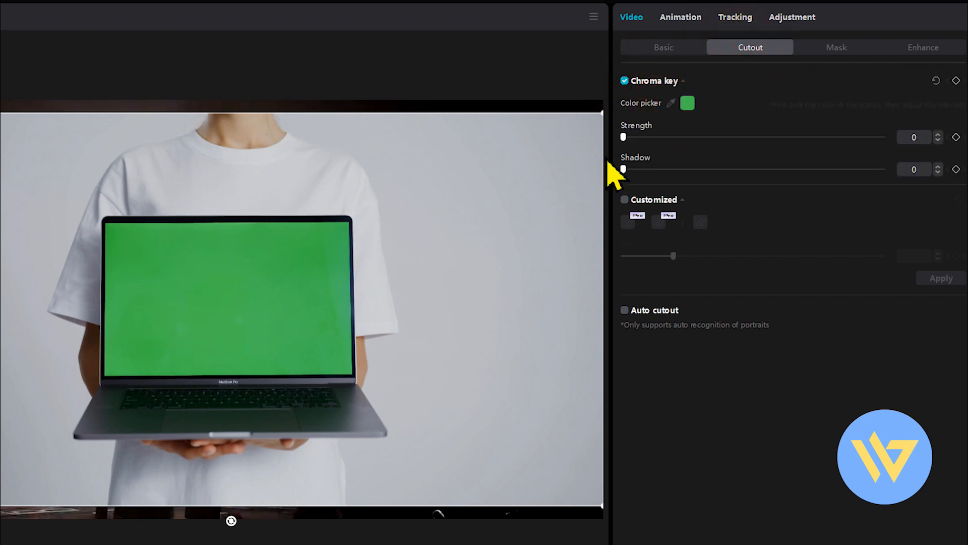
left_click_drag(629, 143, 656, 148)
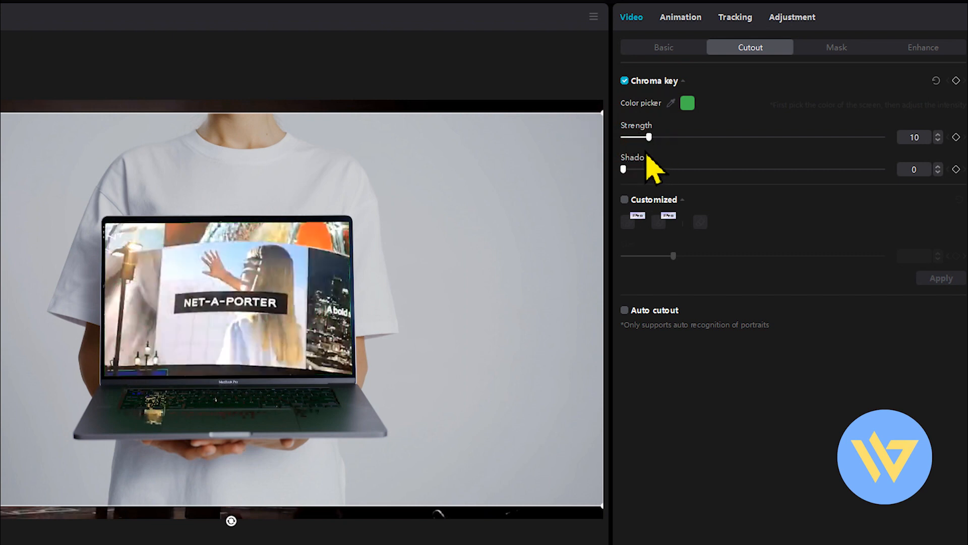
left_click_drag(627, 175, 694, 179)
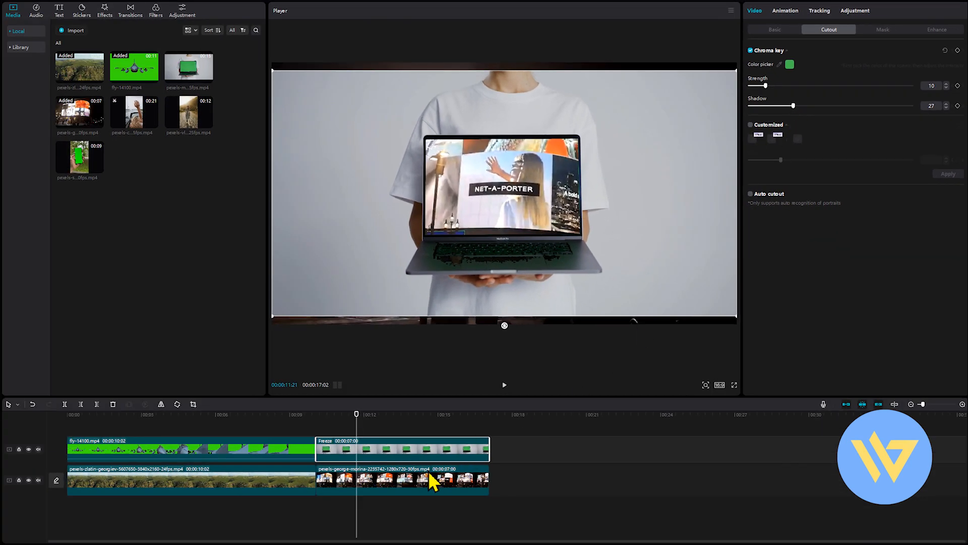
Scale down and reposition the city billboard video to fit inside the laptop screen.
left_click(432, 481)
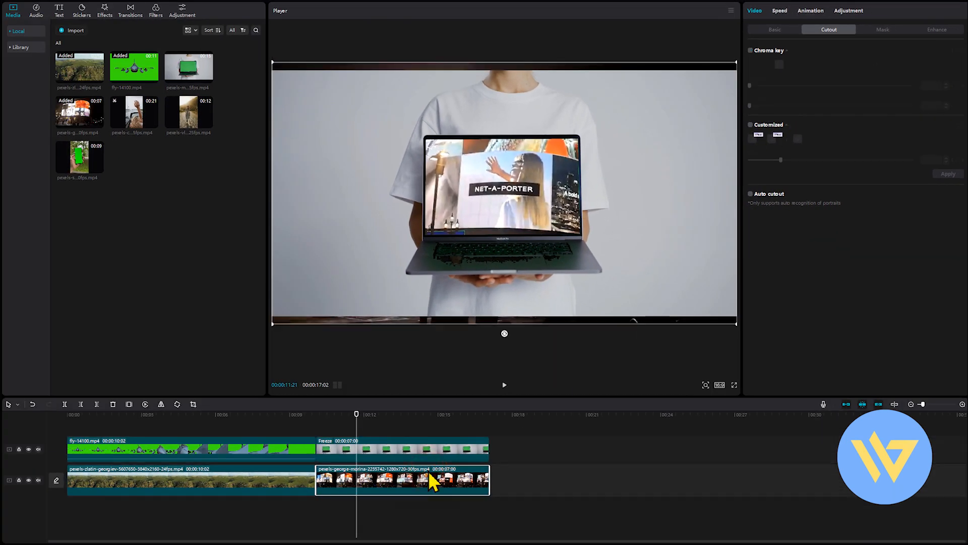
left_click_drag(737, 327, 627, 277)
left_click_drag(553, 228, 551, 221)
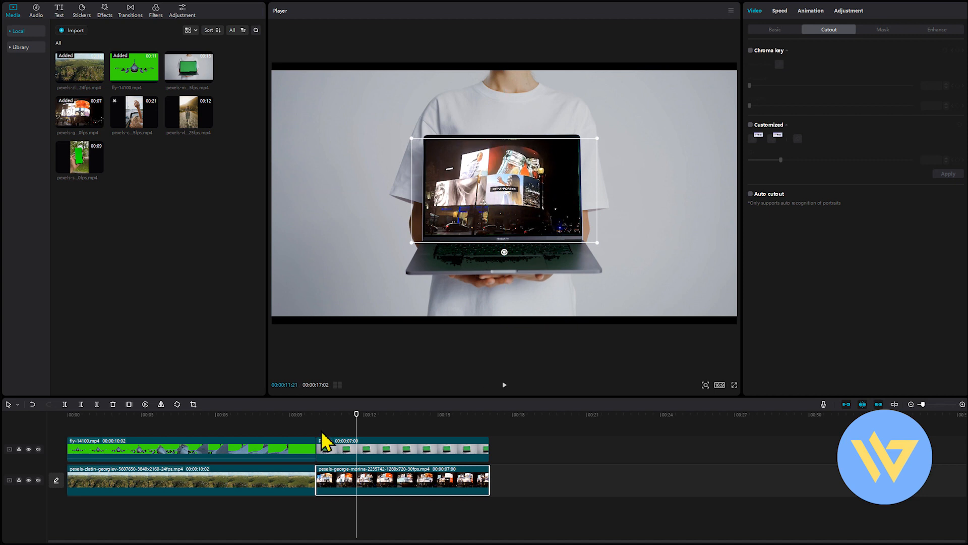
Play back the laptop composite from the start of its section.
left_click(327, 497)
left_click_drag(326, 414, 318, 413)
key("space")
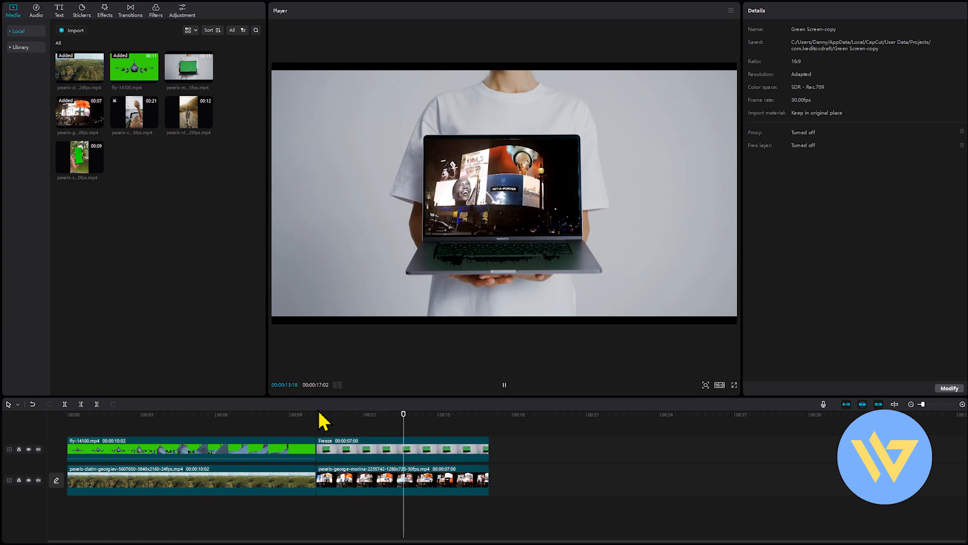
Add the phone green-screen clip after the laptop freeze frame and set the project's aspect ratio to 9:16.
left_click(81, 159)
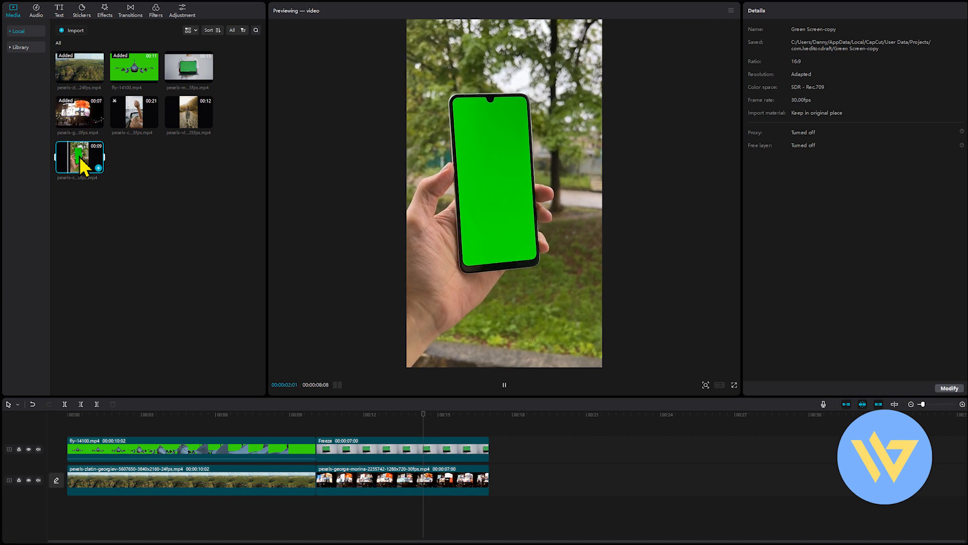
left_click_drag(81, 159, 529, 448)
left_click(527, 415)
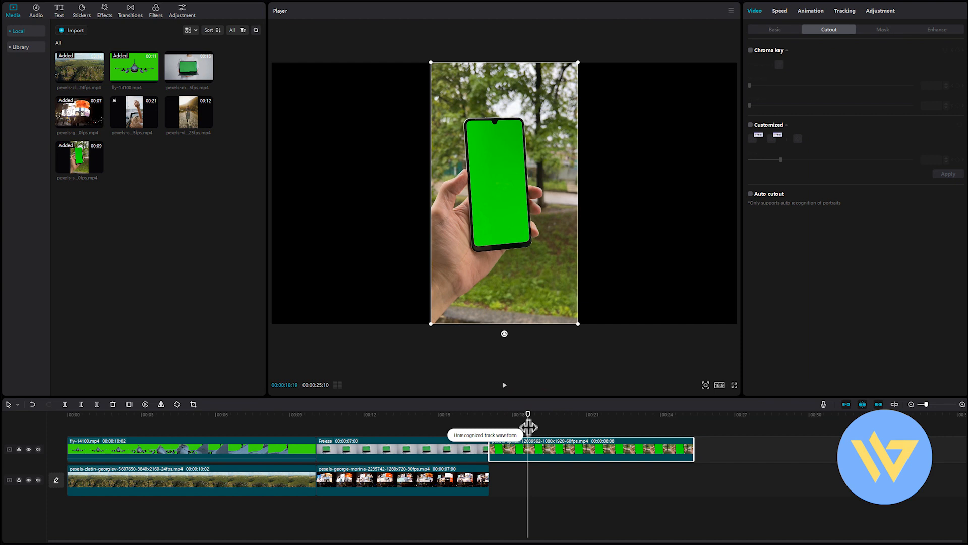
left_click(720, 385)
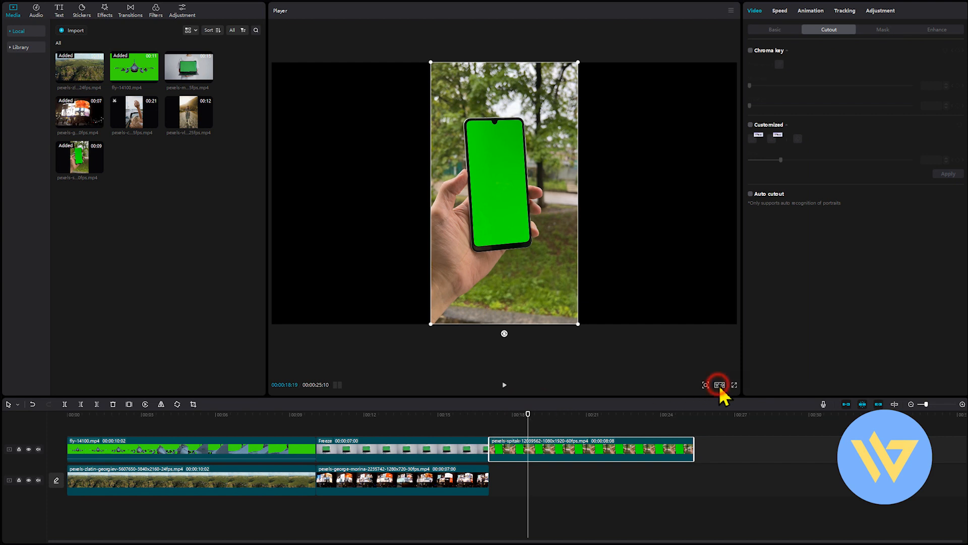
left_click(737, 472)
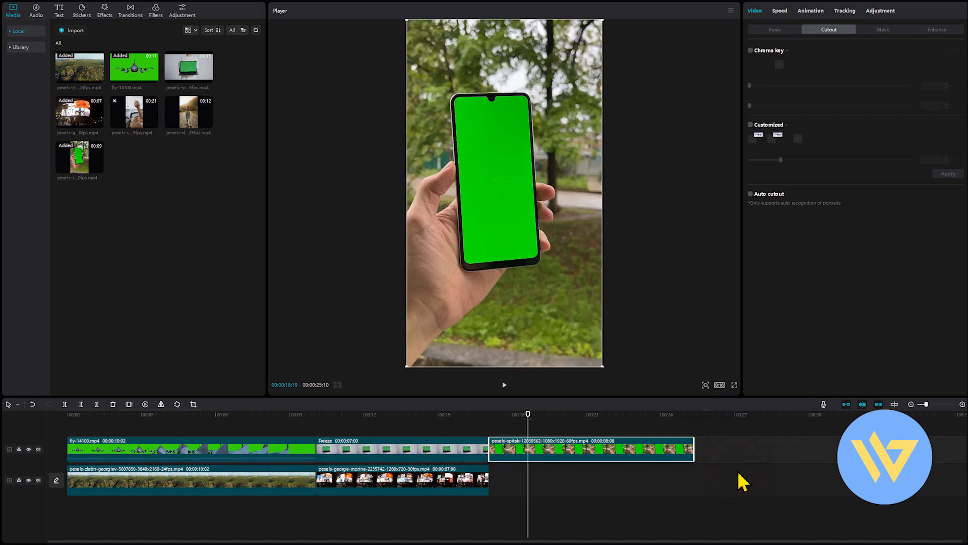
Create a freeze frame of the phone clip at 00:00:19:21 and delete the footage before and after it.
key("space")
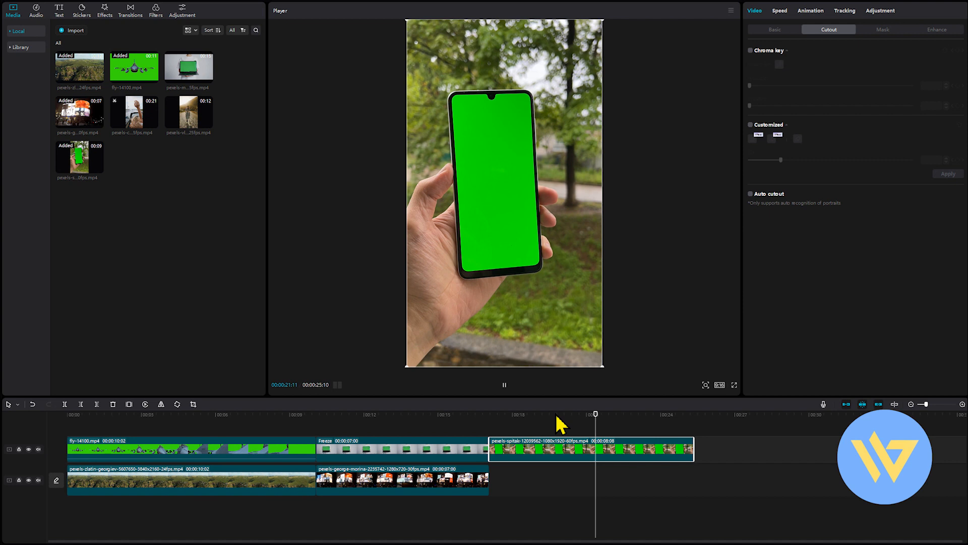
left_click(555, 424)
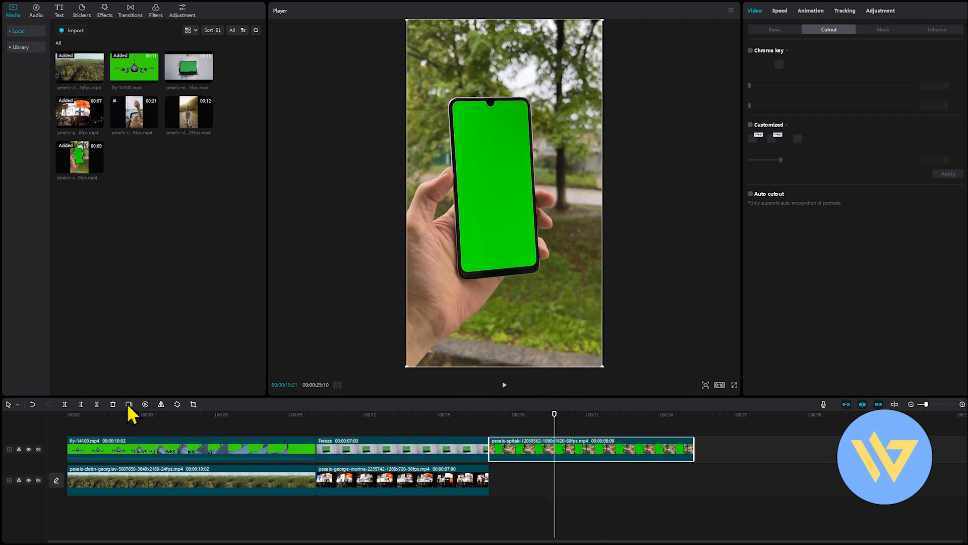
left_click(129, 405)
left_click(536, 454)
key("Delete")
left_click(666, 454)
key("Delete")
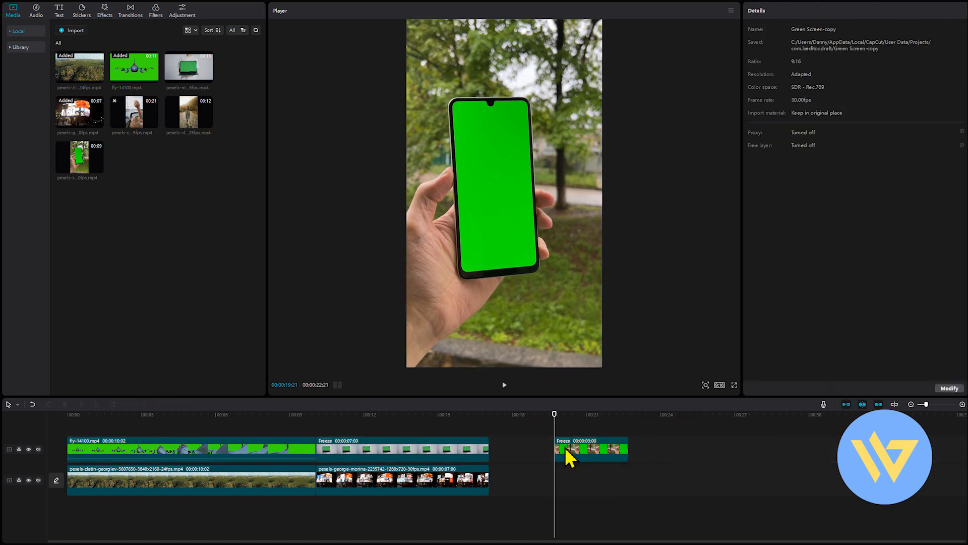
Extend the phone freeze frame back to the laptop freeze frame's end and lengthen it to 00:00:08:07.
left_click_drag(555, 447, 489, 447)
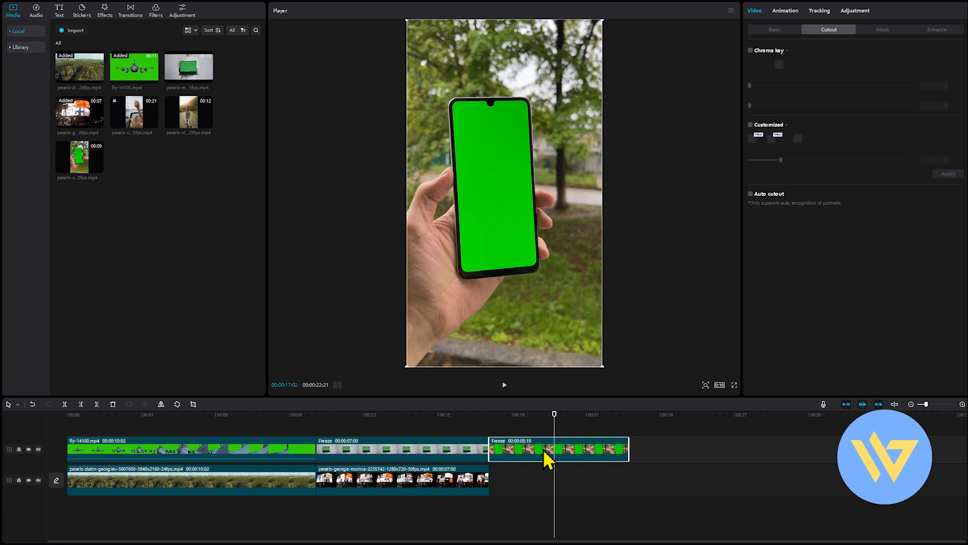
left_click_drag(625, 440, 687, 443)
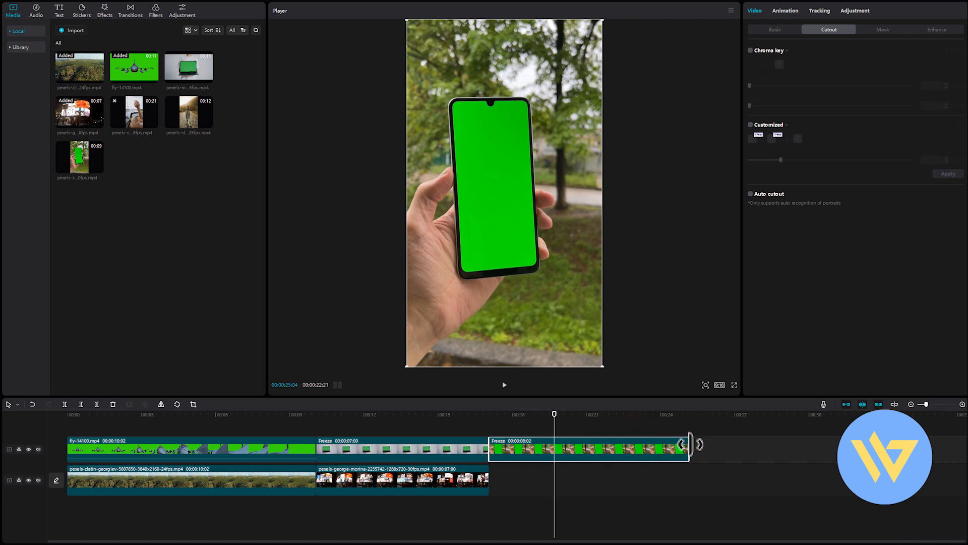
Place the walking-woman video and the raised-arm car video consecutively beneath the phone freeze frame, trimming them to end with it.
left_click(189, 124)
left_click_drag(289, 218, 492, 484)
left_click_drag(779, 478, 588, 476)
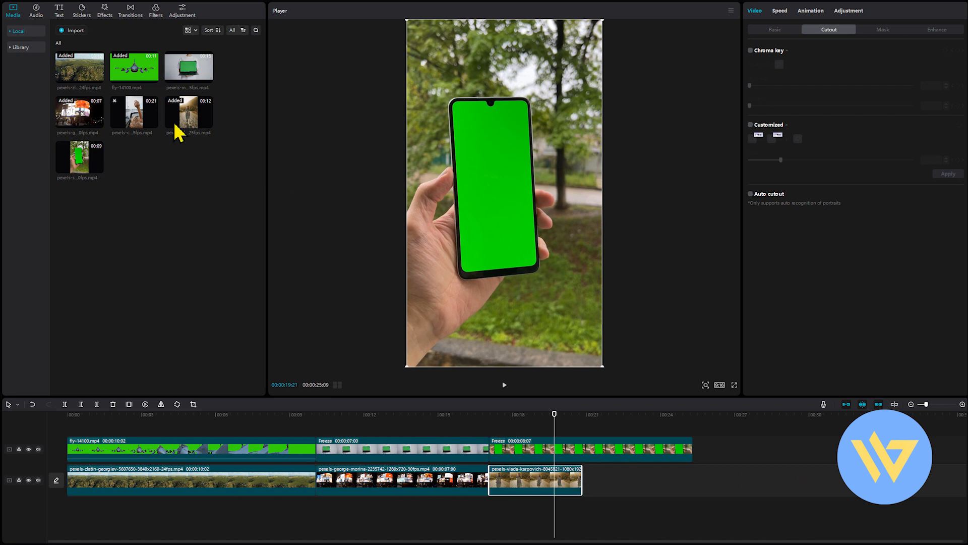
left_click(135, 120)
left_click_drag(135, 120, 587, 482)
left_click_drag(915, 488, 663, 463)
Chroma key the green screen out of the phone freeze frame with Strength 46 and Shadow 11.
left_click(597, 445)
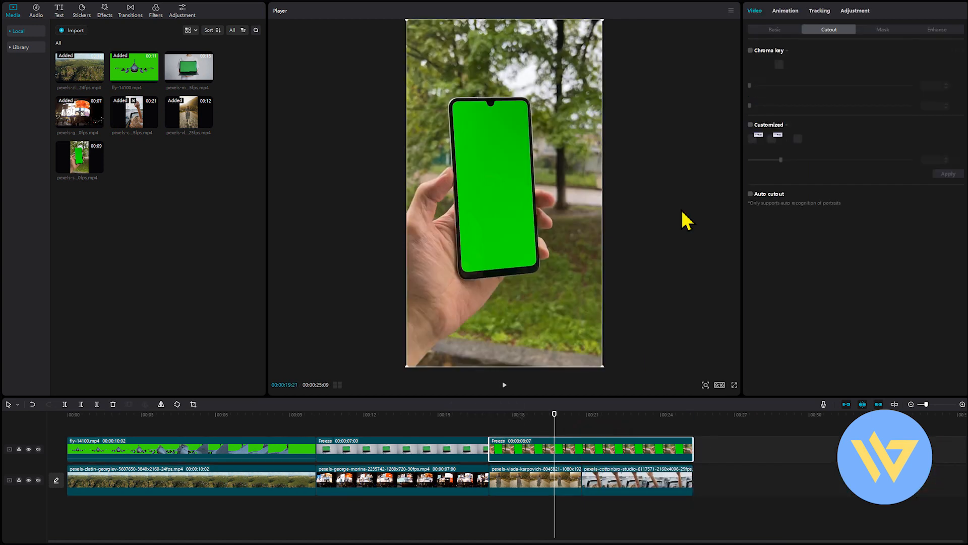
left_click(696, 13)
left_click(789, 38)
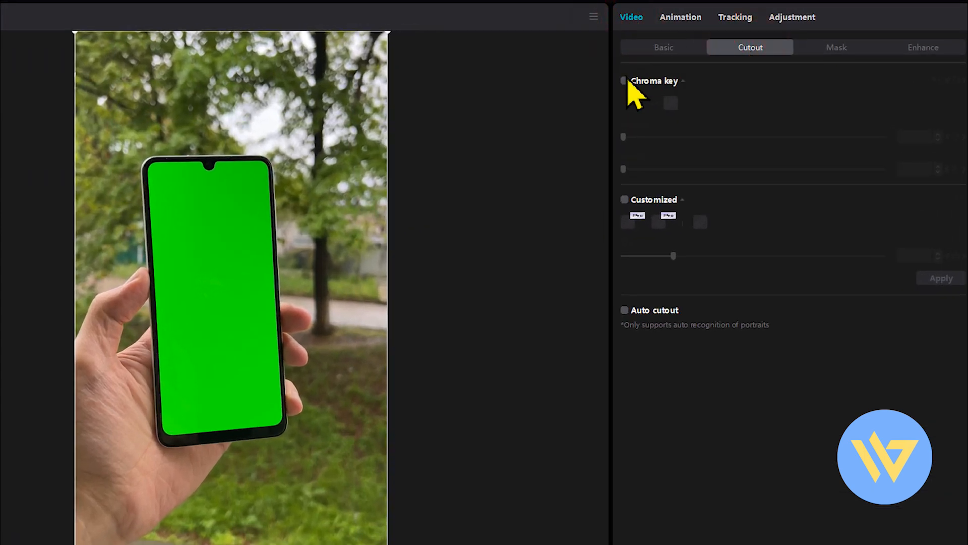
left_click(624, 81)
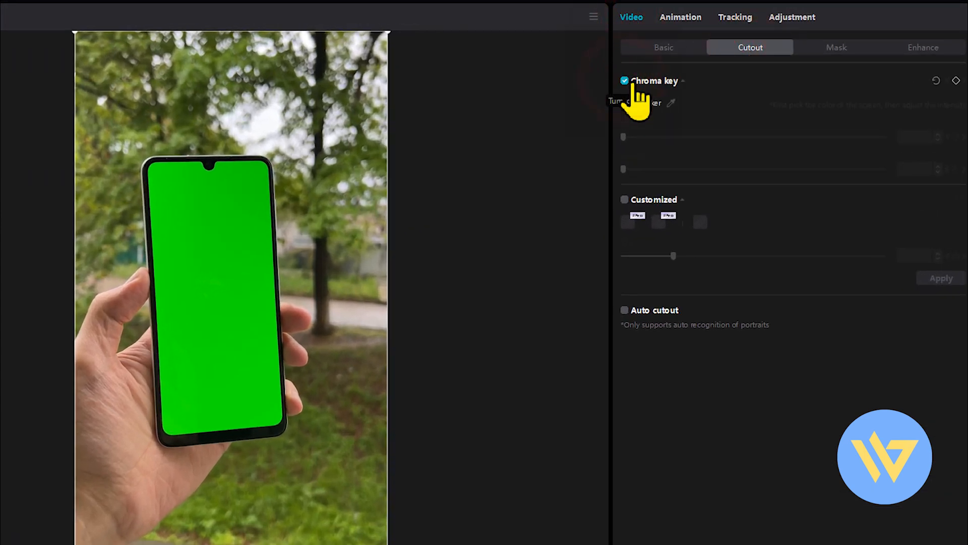
left_click(672, 104)
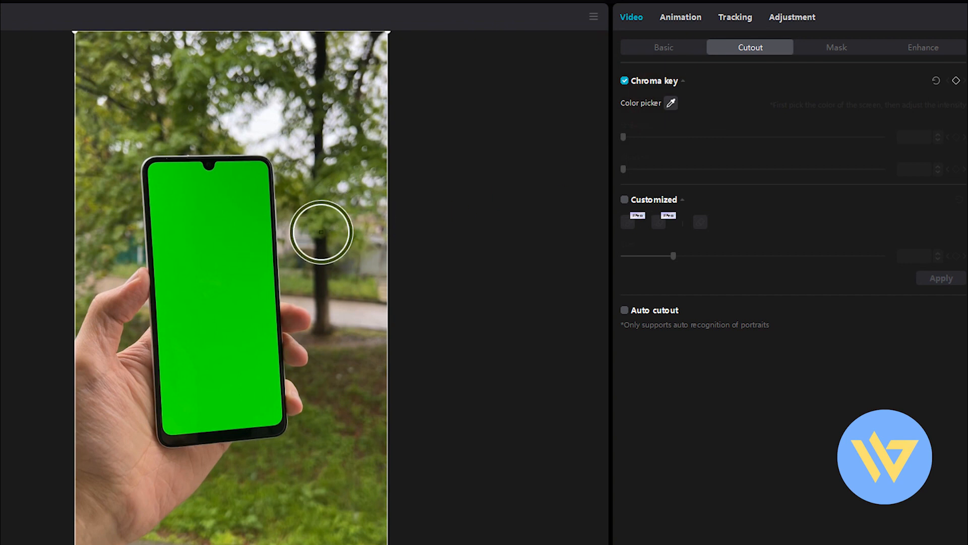
left_click(189, 273)
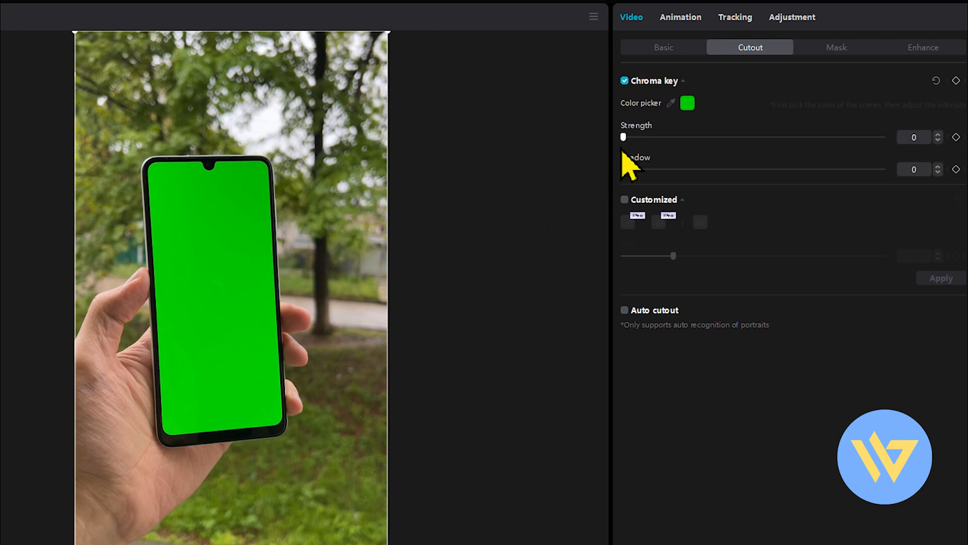
left_click_drag(624, 136, 746, 144)
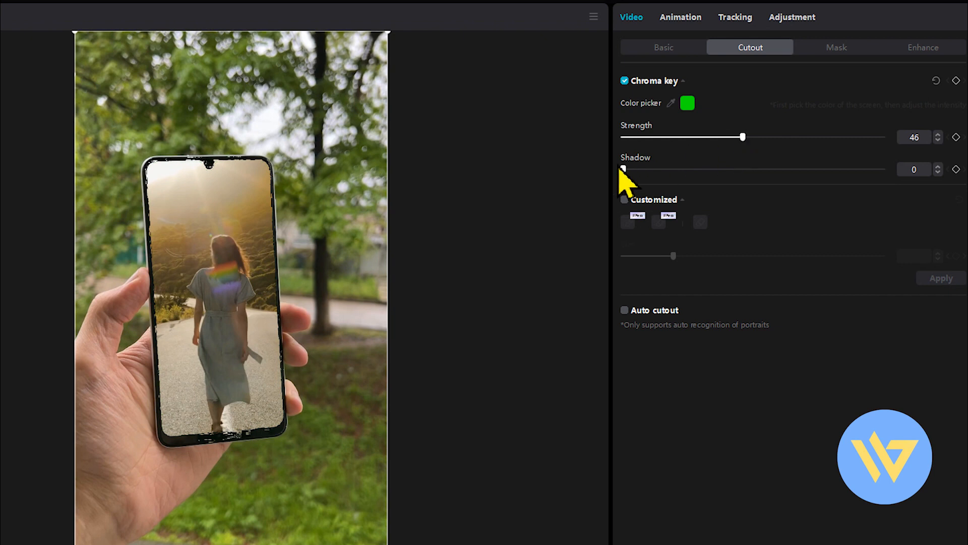
left_click_drag(624, 169, 655, 174)
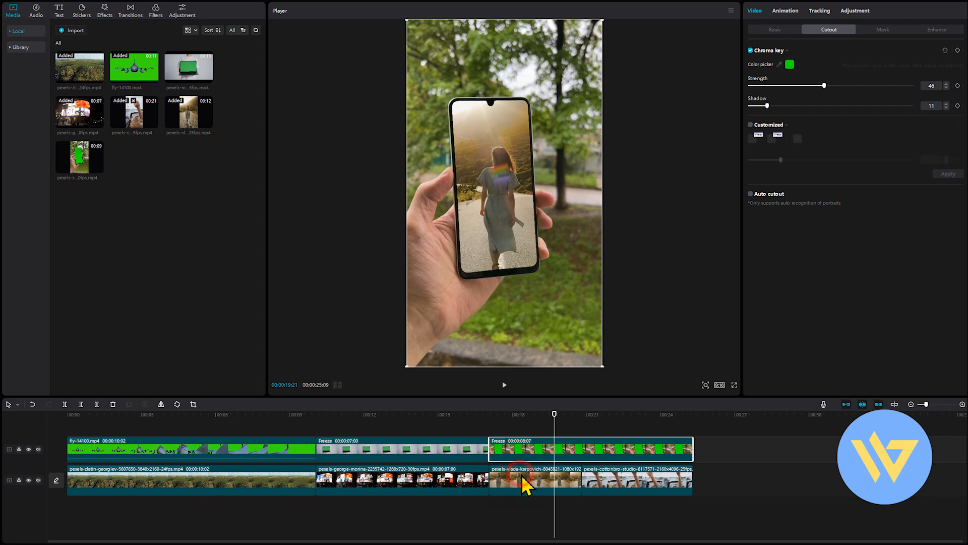
Scale down, reposition and slightly rotate the walking-woman video to fit inside the phone screen.
left_click(523, 479)
left_click_drag(604, 370, 511, 289)
left_click_drag(506, 251, 494, 242)
left_click_drag(550, 266, 552, 272)
Scale down, reposition and tilt the raised-arm car video to match the phone screen.
left_click(636, 484)
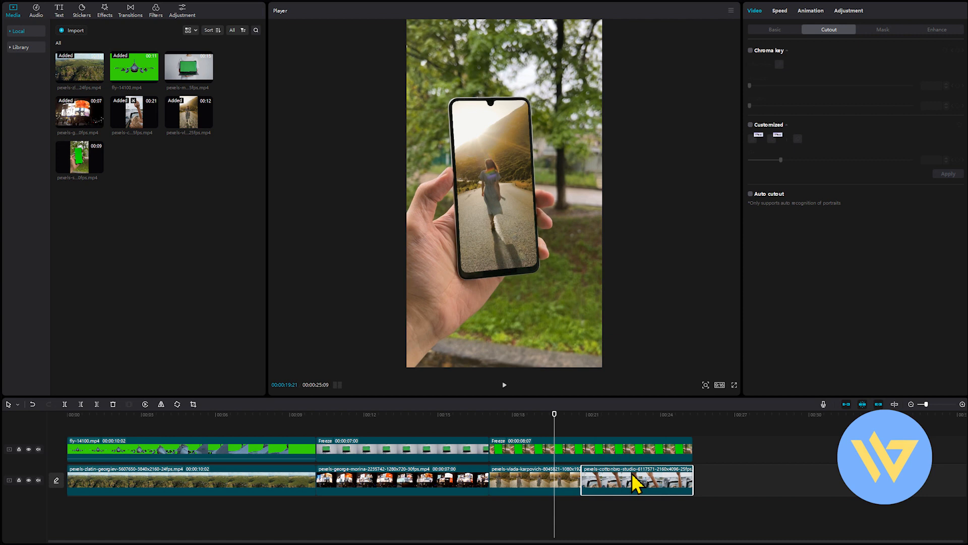
left_click(606, 416)
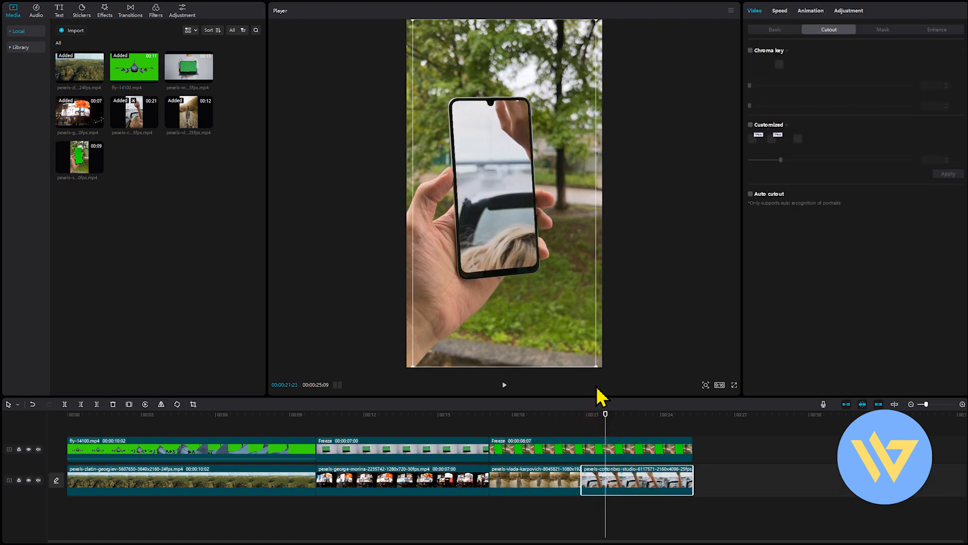
left_click_drag(595, 368, 563, 305)
left_click_drag(505, 310, 515, 310)
left_click_drag(513, 270, 503, 266)
left_click_drag(551, 292, 519, 262)
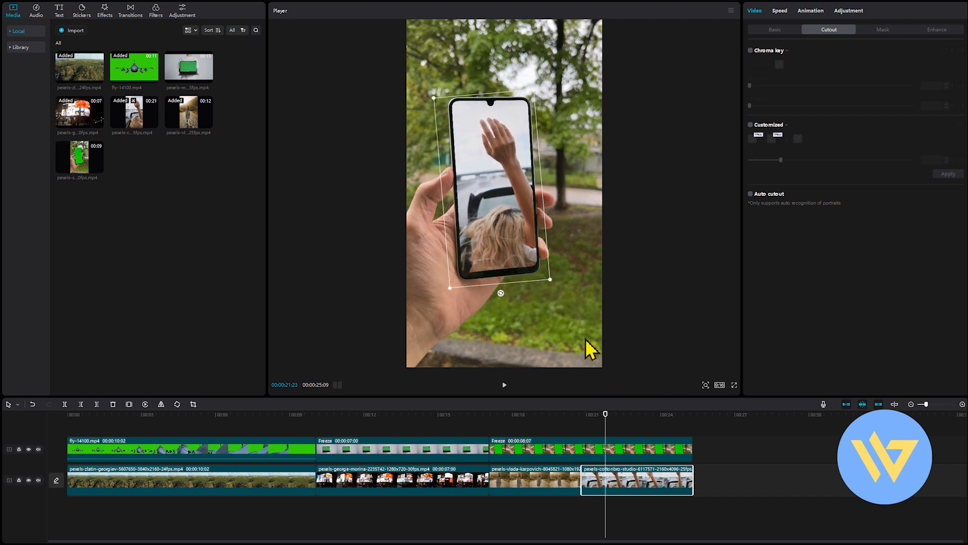
Play back the phone composite from the start of its section.
left_click_drag(586, 415, 493, 417)
left_click(509, 525)
left_click(490, 416)
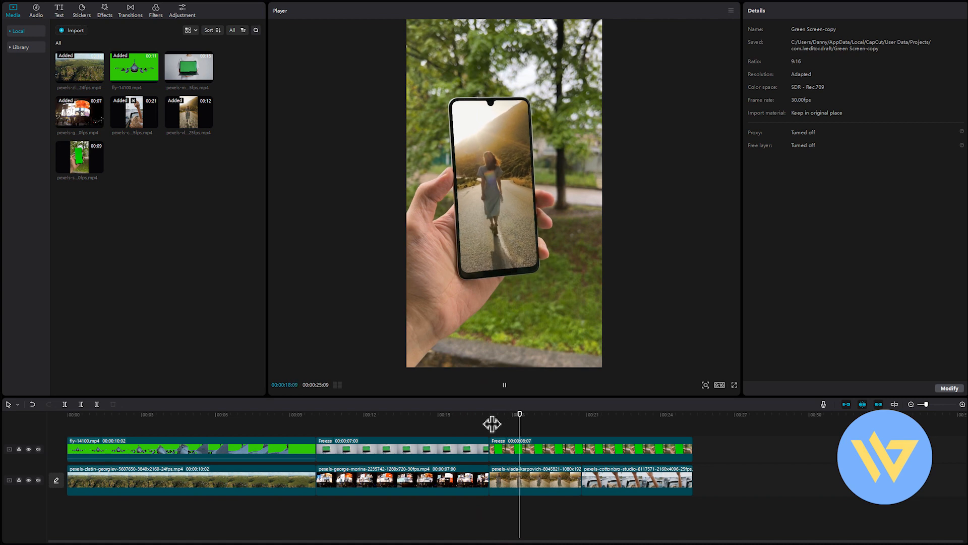